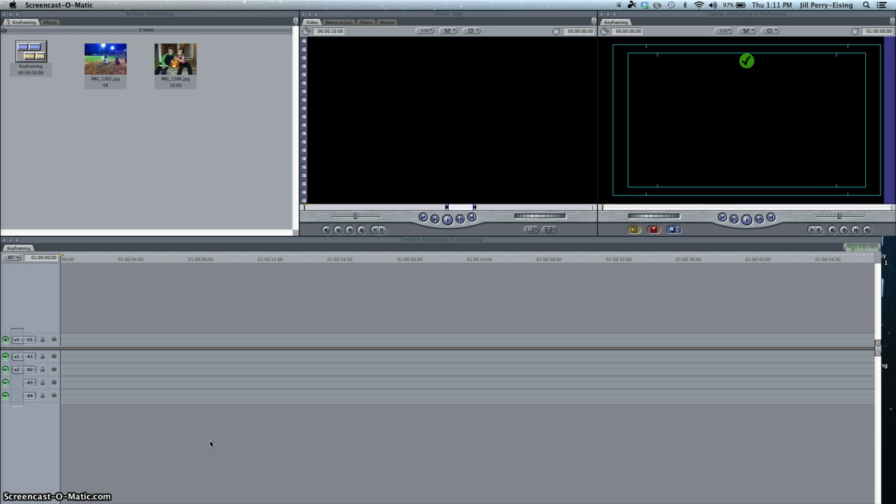
Place the night baseball photo IMG_1365 from the Browser onto the V1 track
click(147, 113)
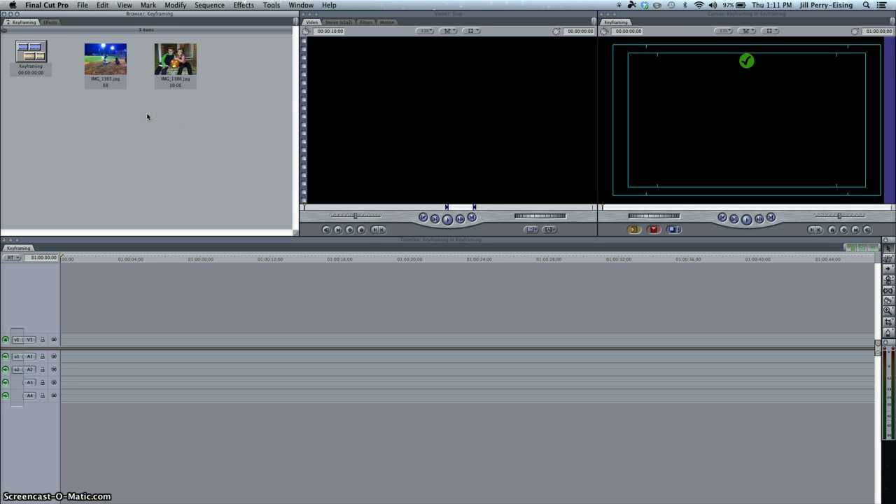
click(108, 54)
drag(107, 54, 62, 340)
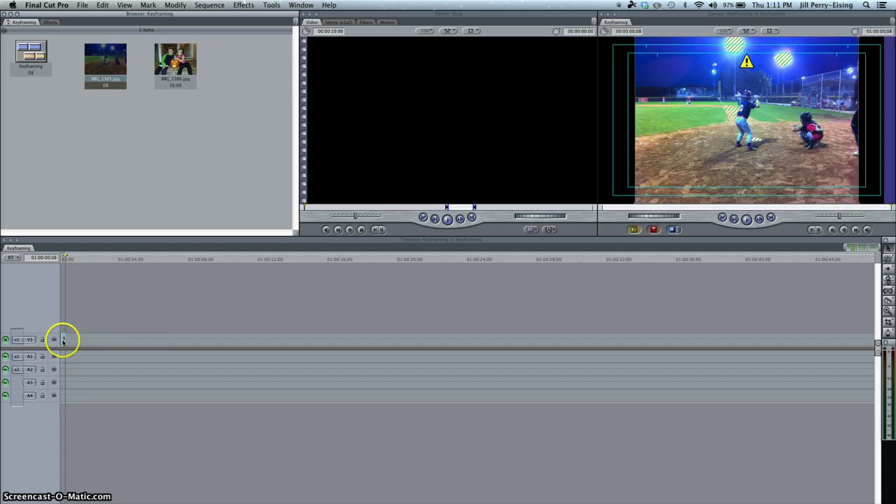
Change the IMG_1365 clip's duration to 00:00:10:00
right_click(62, 340)
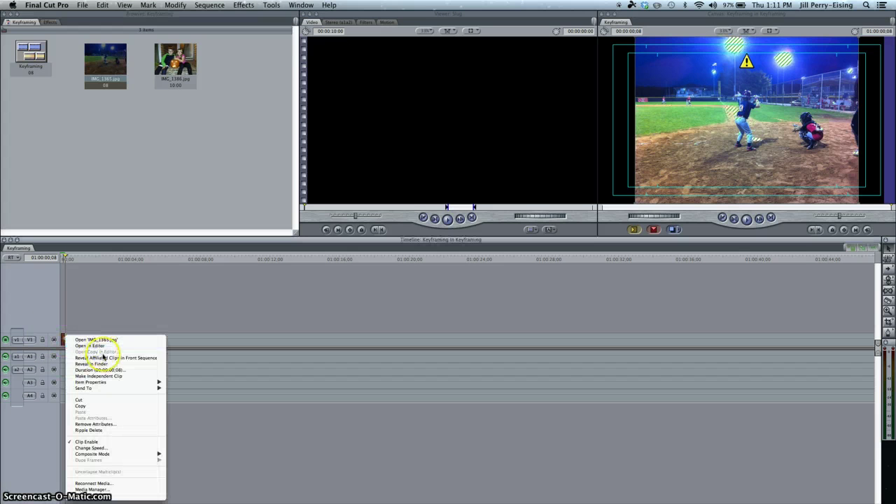
click(103, 369)
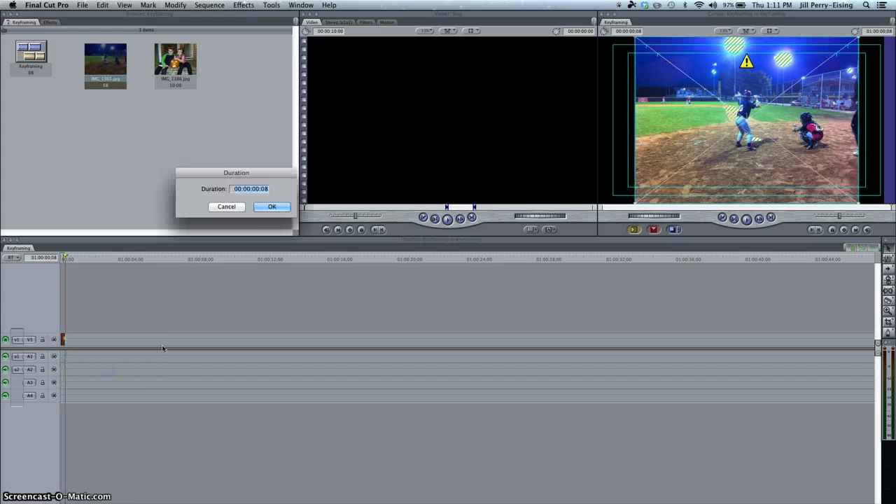
click(266, 187)
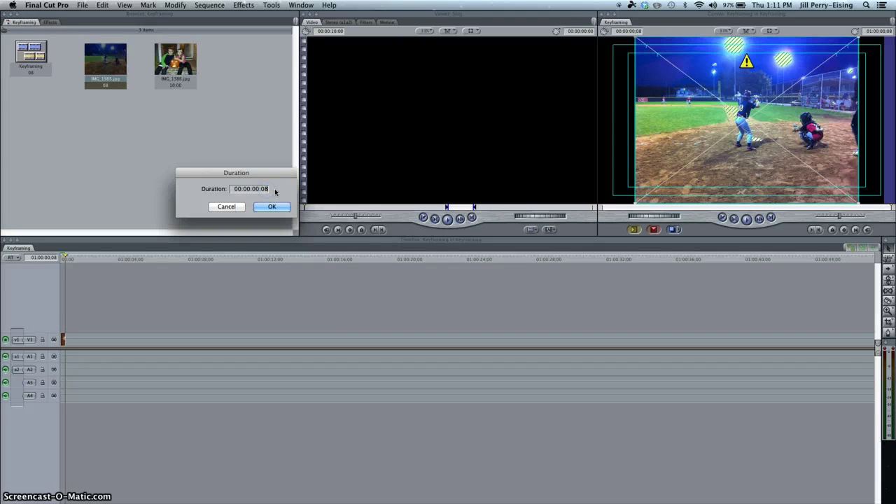
key(BackSpace)
text(0)
key(Left)
key(Left)
key(BackSpace)
text(1)
click(280, 208)
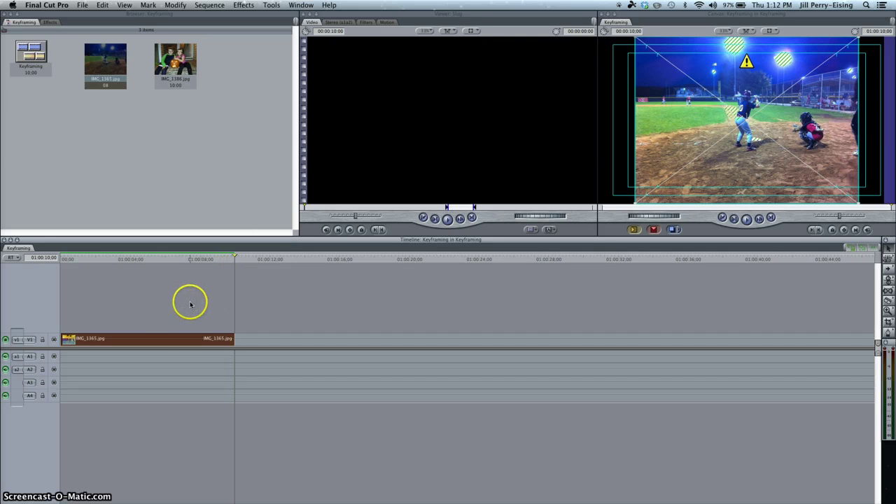
Enlarge the baseball photo in the Canvas and shift it down-left so it fills the frame
right_click(181, 338)
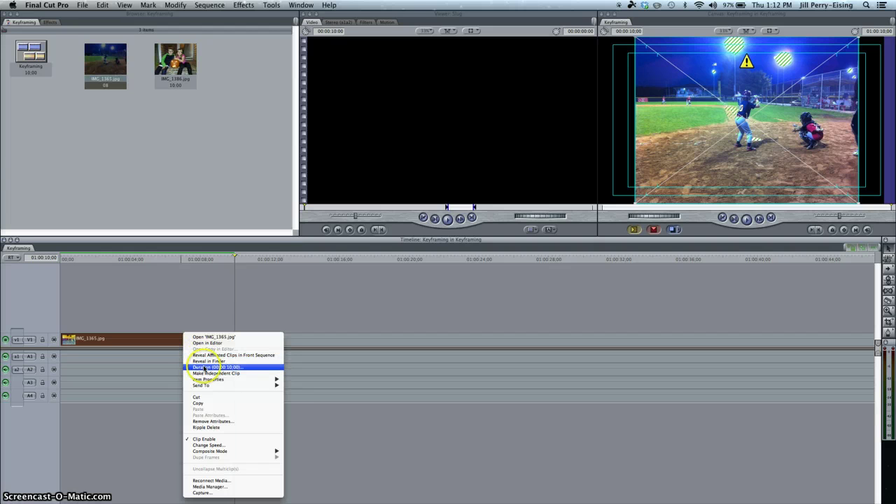
click(202, 291)
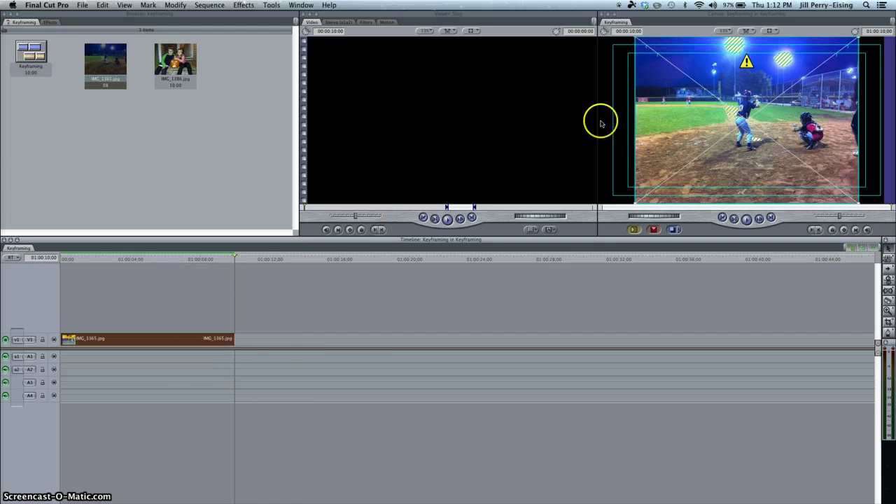
click(622, 116)
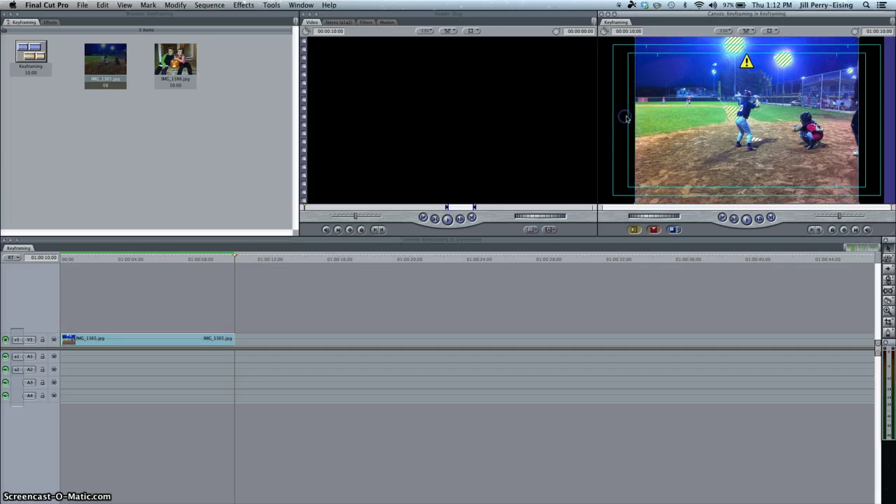
drag(840, 109, 872, 131)
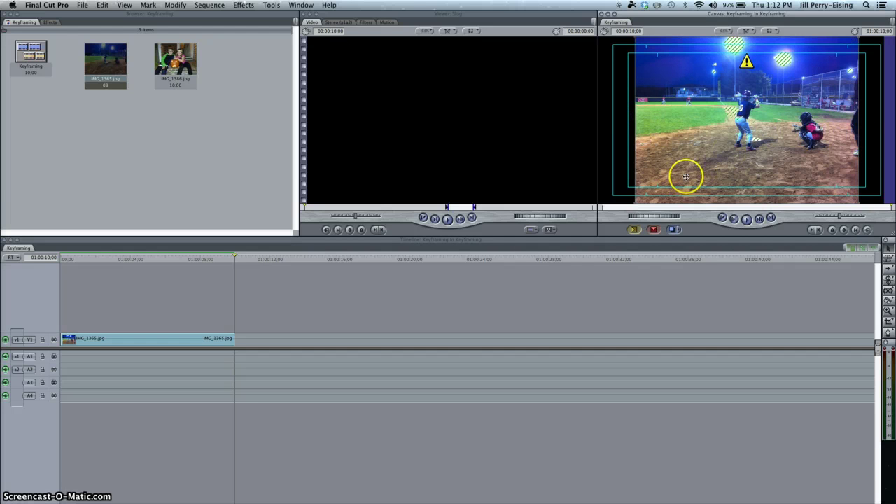
drag(672, 181, 606, 192)
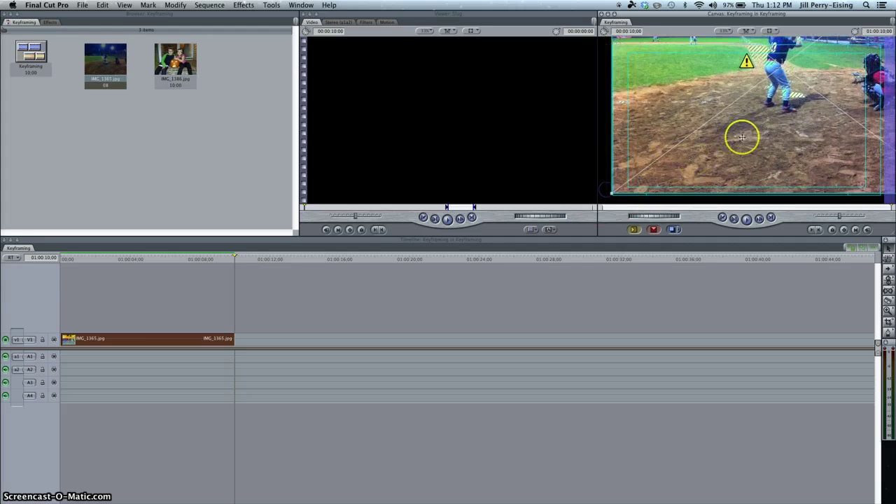
drag(768, 119, 746, 177)
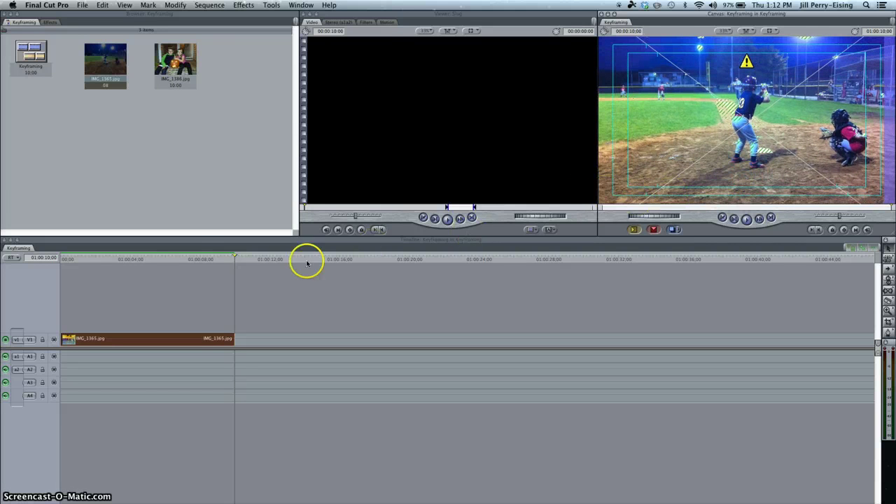
click(208, 259)
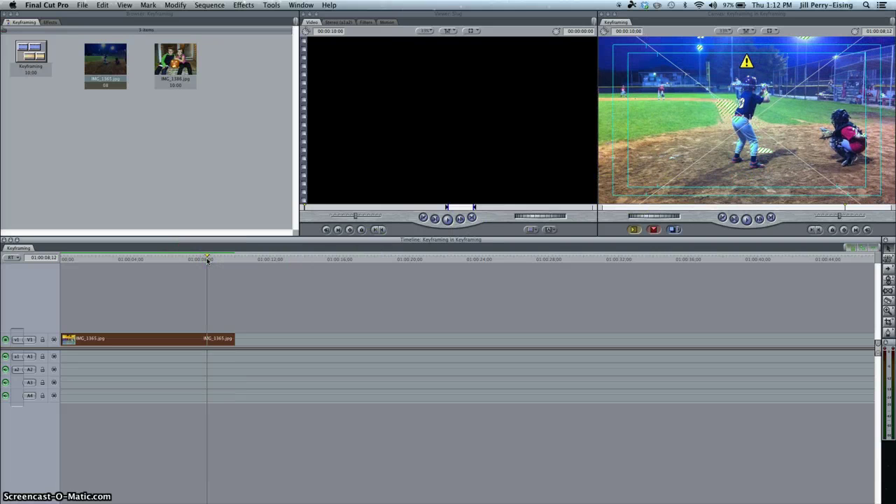
key(Home)
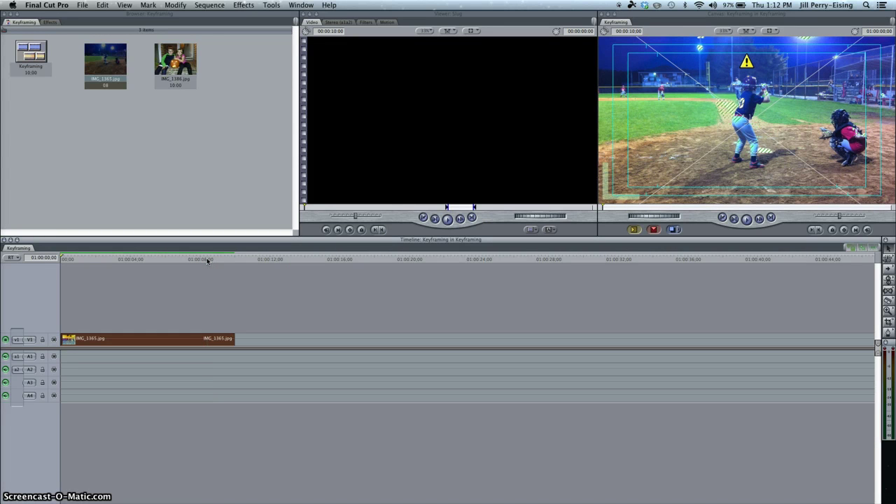
key(space)
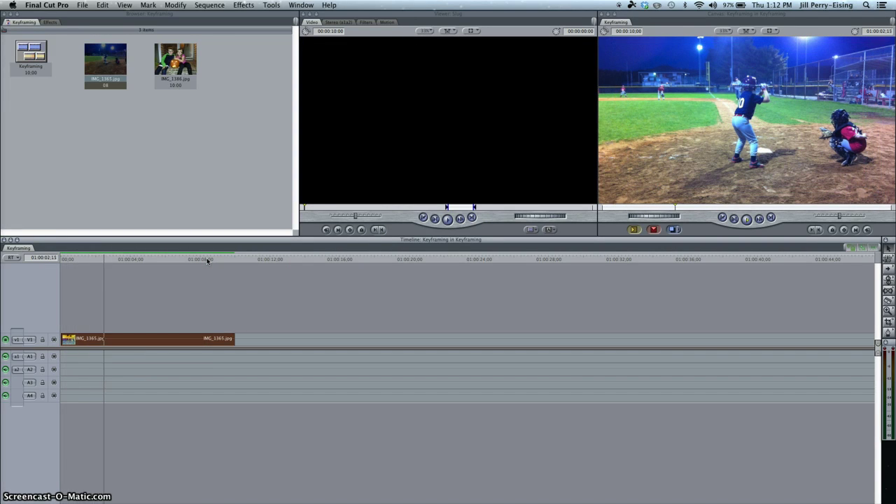
key(space)
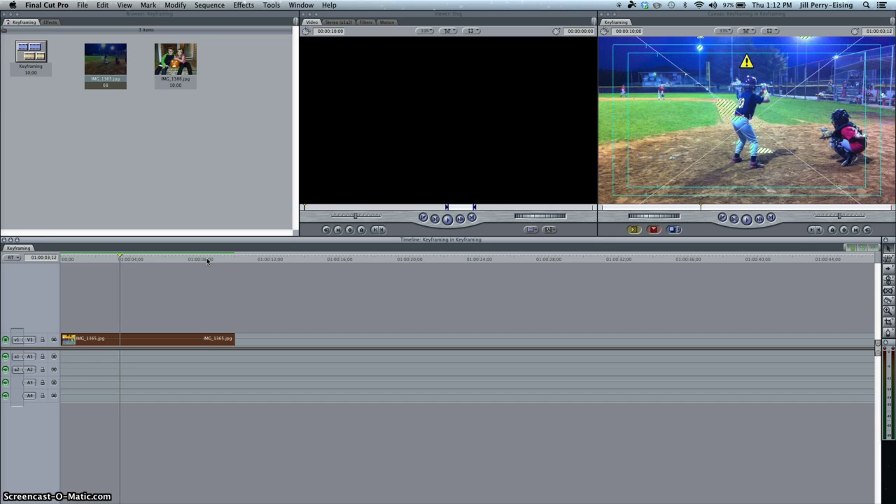
key(Home)
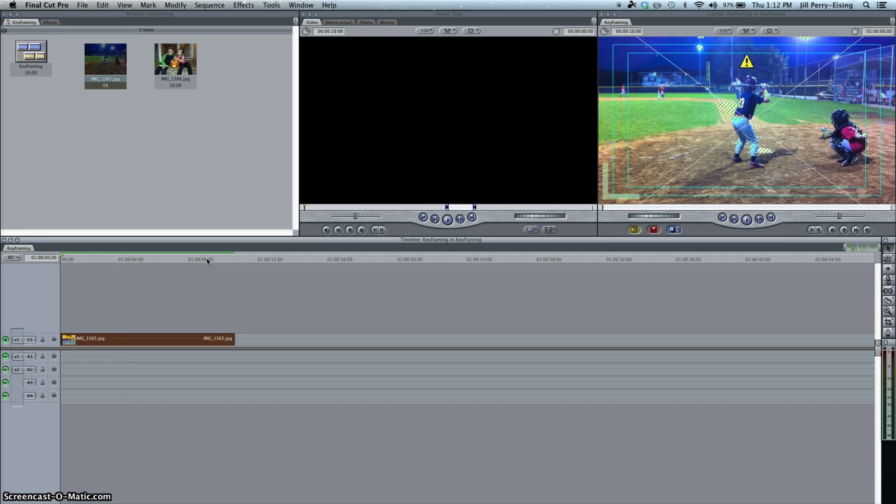
Scale and centre the photo on batter number 10, then add a motion keyframe at the clip start
click(844, 232)
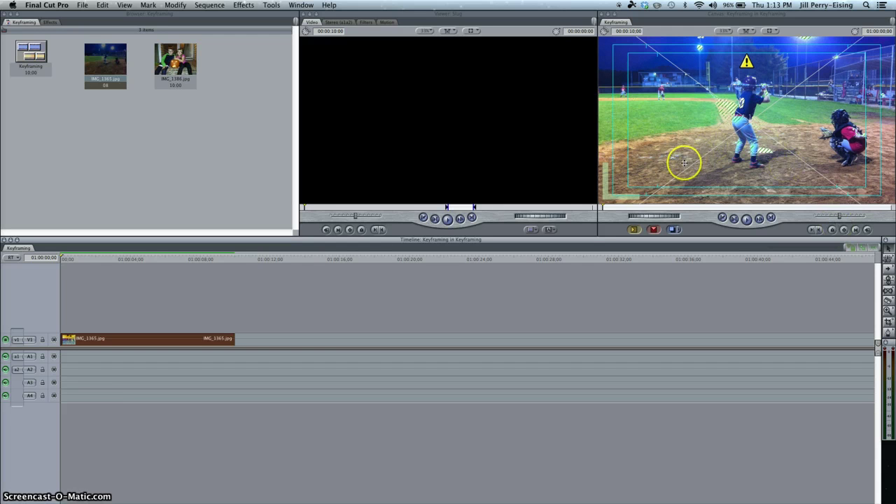
drag(693, 158, 761, 113)
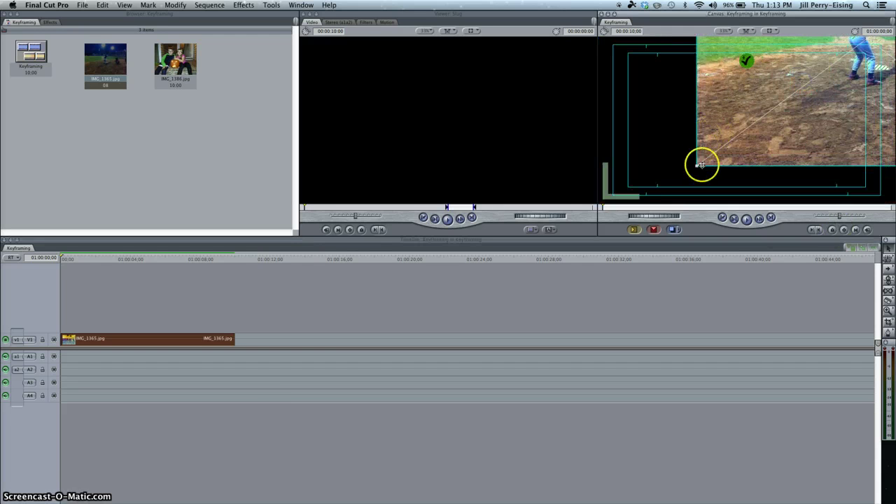
drag(700, 164, 508, 295)
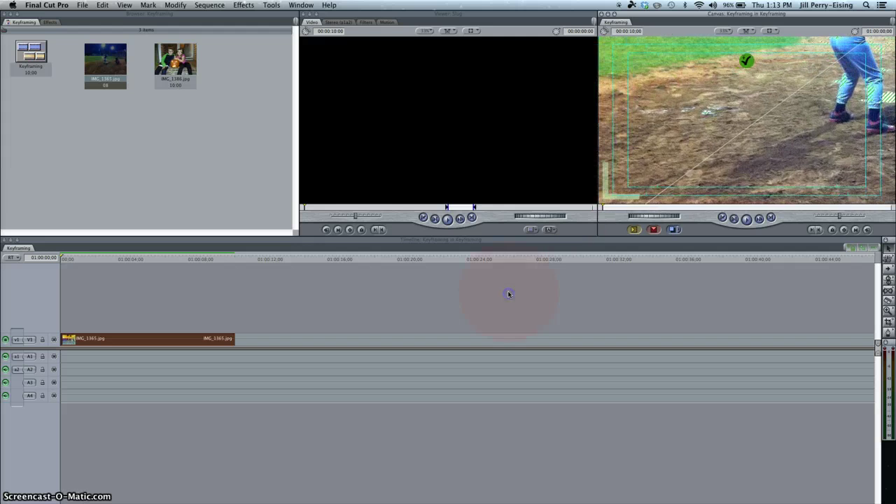
drag(836, 84, 890, 10)
drag(662, 175, 812, 94)
drag(701, 156, 574, 244)
drag(831, 116, 617, 290)
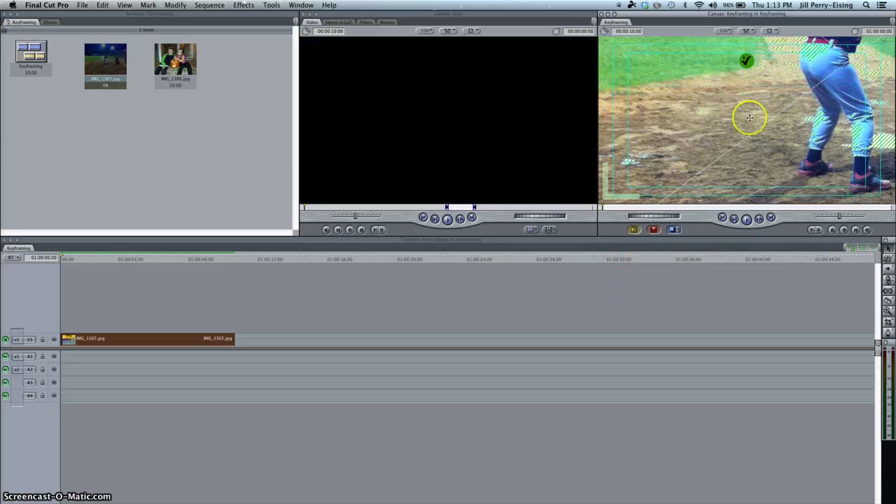
drag(851, 81, 746, 218)
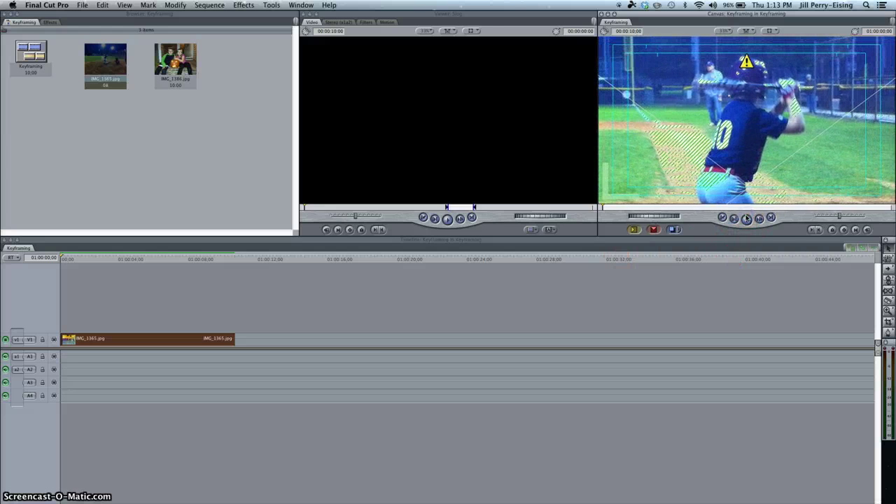
click(831, 230)
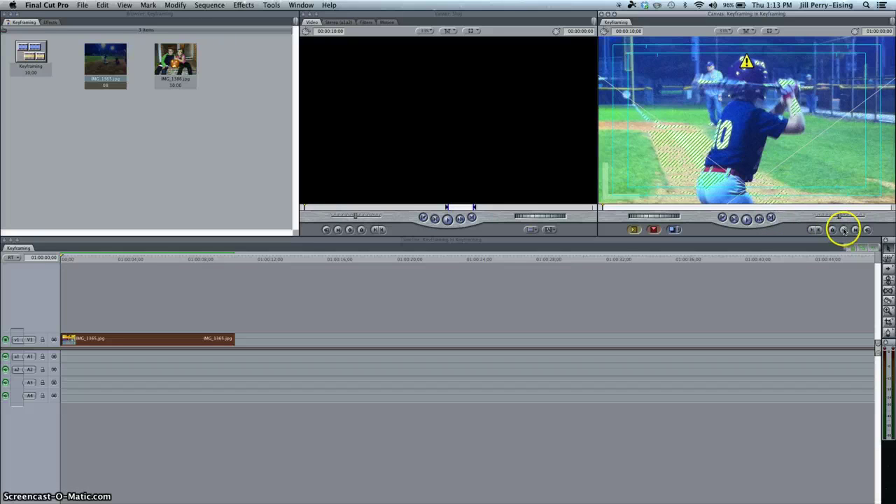
click(844, 231)
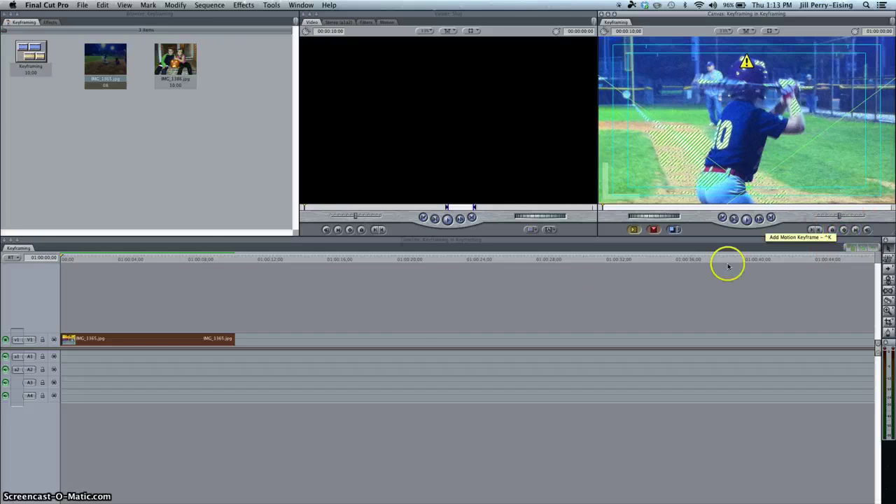
Move the playhead to the clip's last frame
click(202, 262)
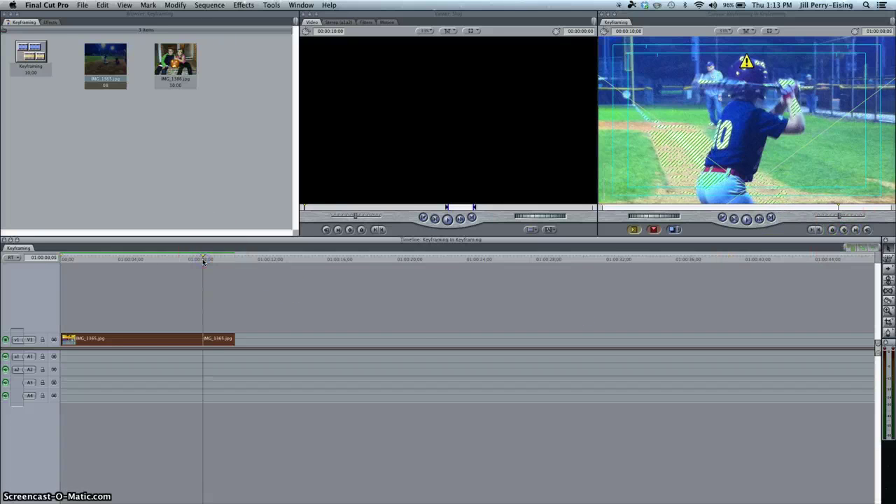
key(Down)
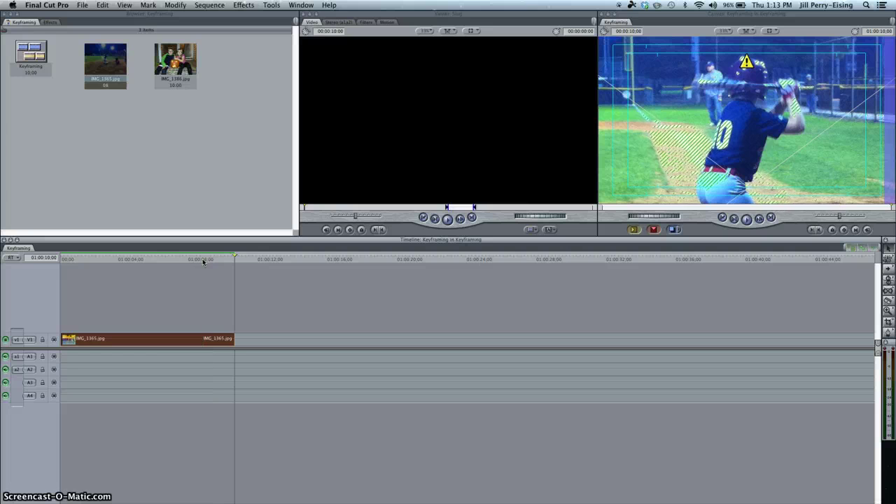
key(Left)
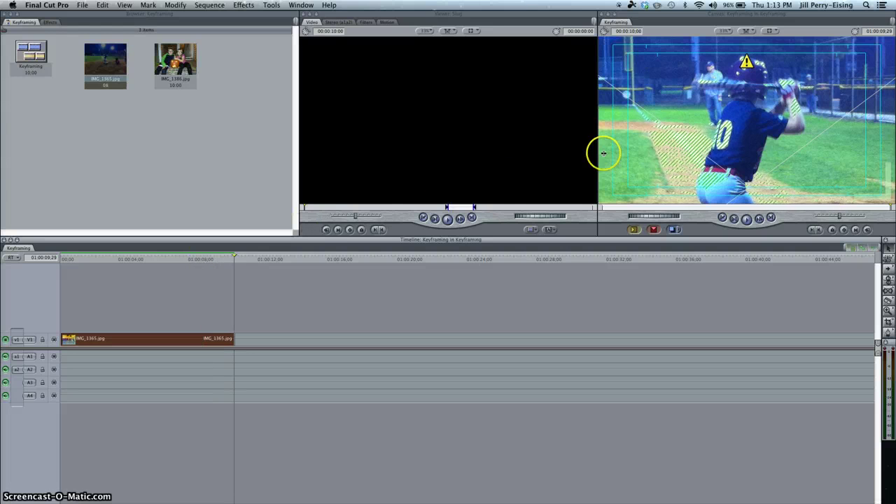
Reposition the photo so the last frame shows the batter with the catcher at right
drag(632, 160, 798, 14)
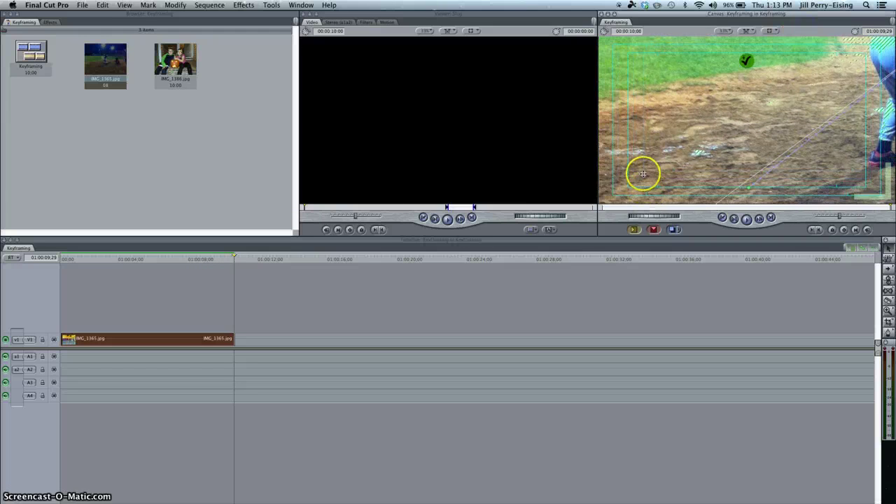
click(761, 127)
drag(789, 116, 828, 86)
drag(691, 170, 788, 33)
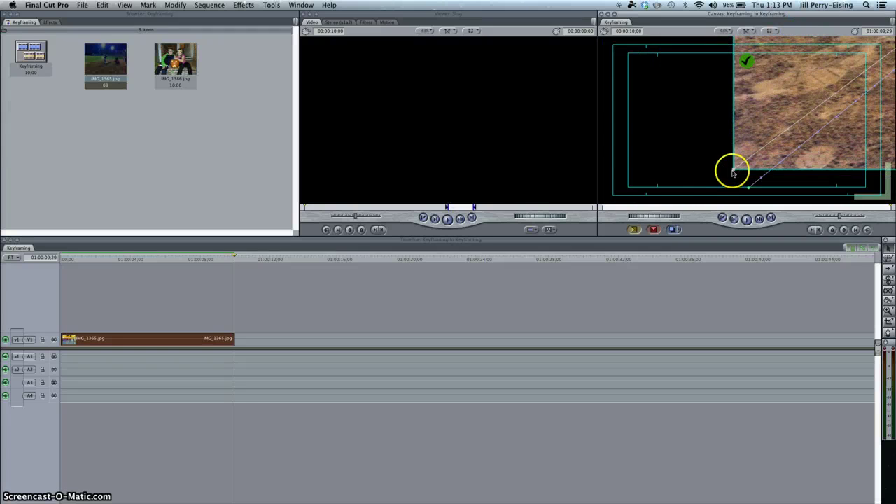
drag(732, 169, 812, 106)
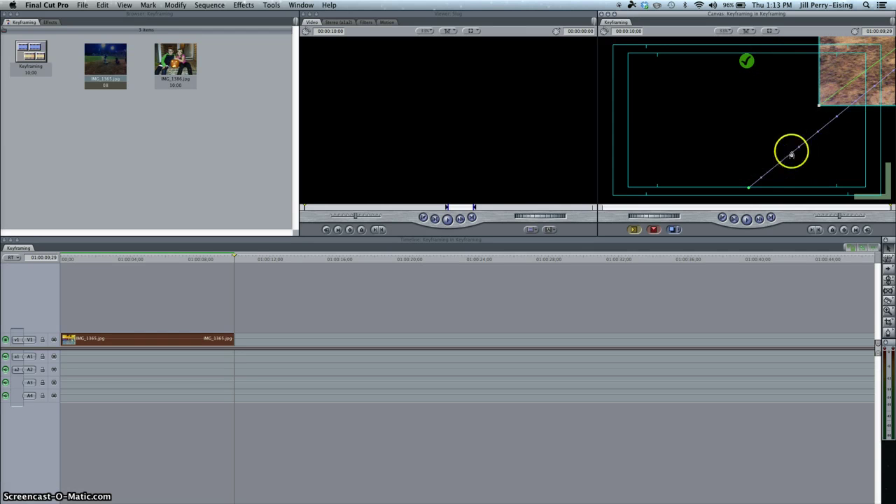
drag(819, 105, 834, 91)
drag(871, 52, 708, 146)
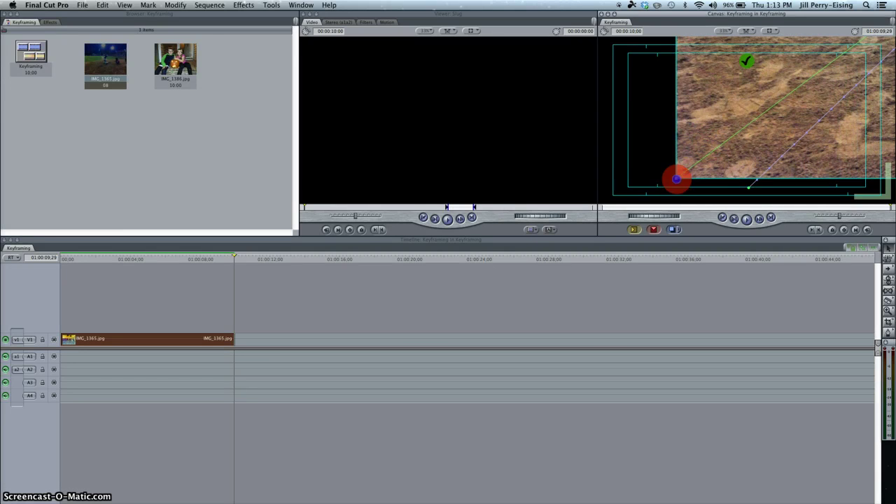
drag(677, 179, 644, 198)
mouse_move(826, 84)
mouse_down()
mouse_move(790, 100)
mouse_move(722, 218)
mouse_move(725, 193)
mouse_up()
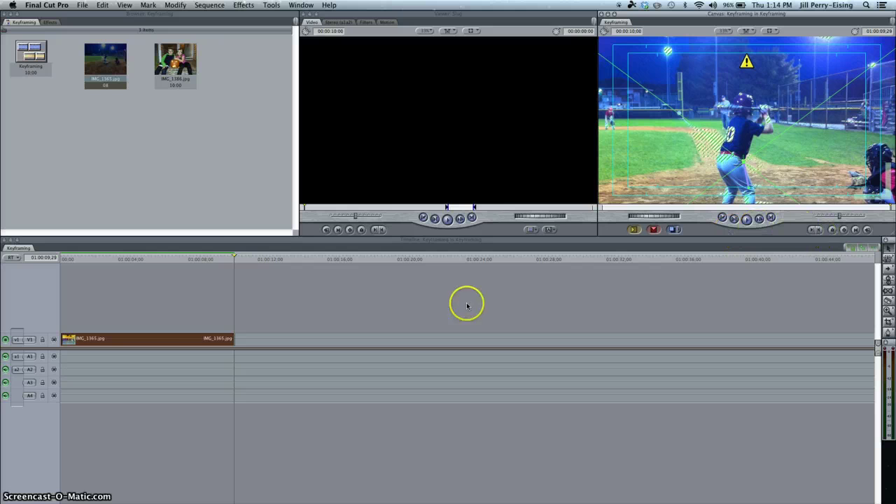
Play the clip from the start to preview the zoom-out, then return to the start
click(215, 259)
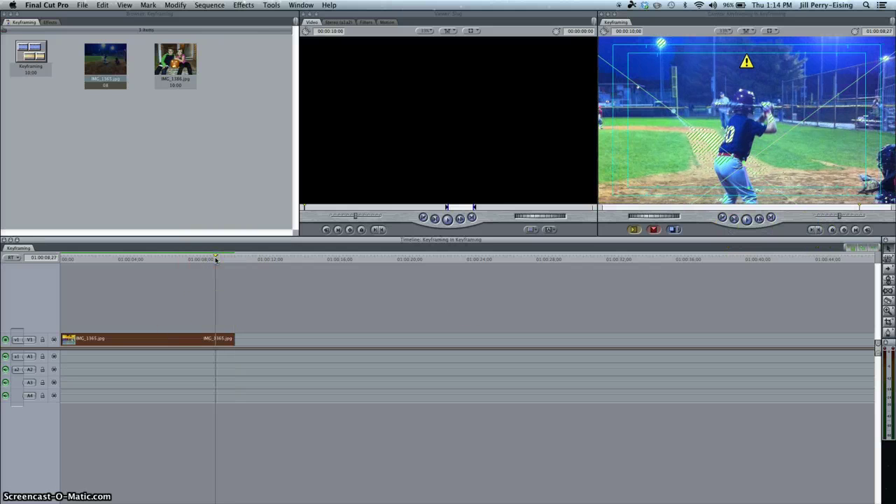
key(Home)
key(space)
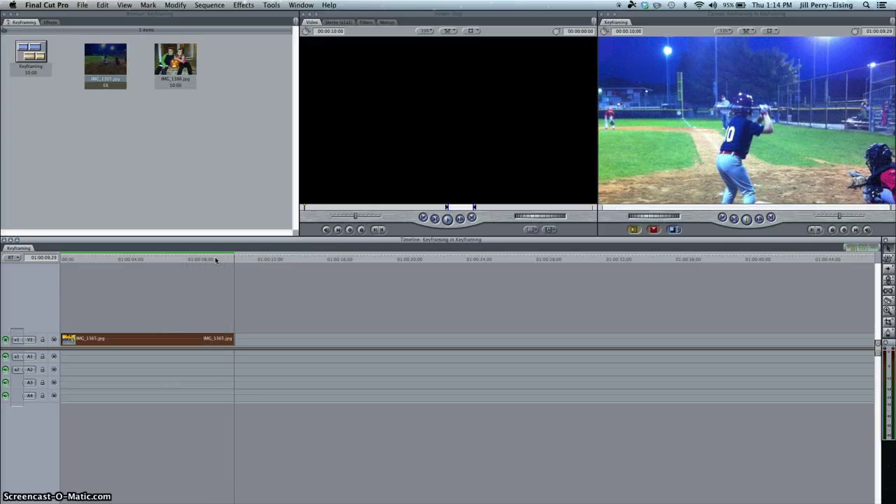
key(w)
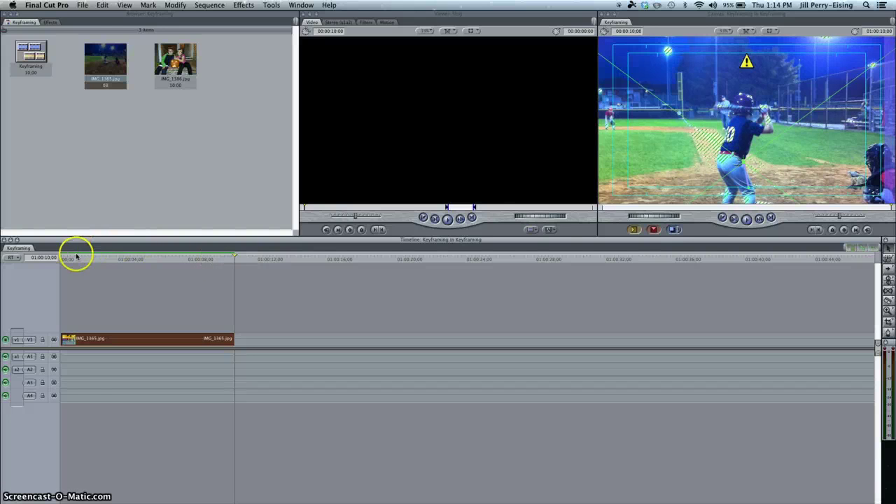
click(91, 261)
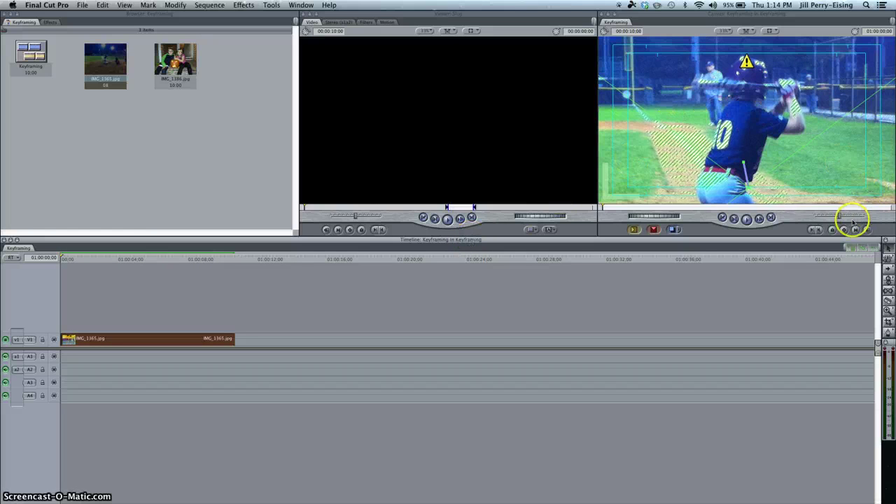
Add a motion keyframe for the wide framing at 01:00:10:00
click(844, 226)
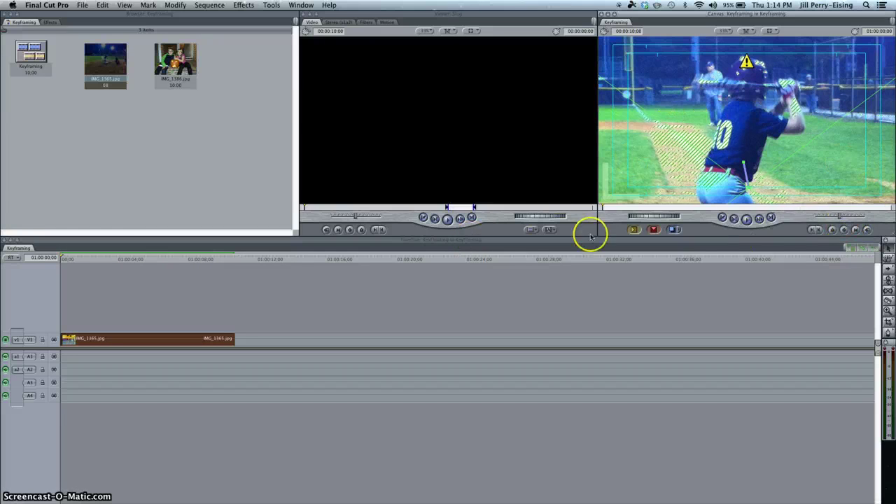
click(219, 258)
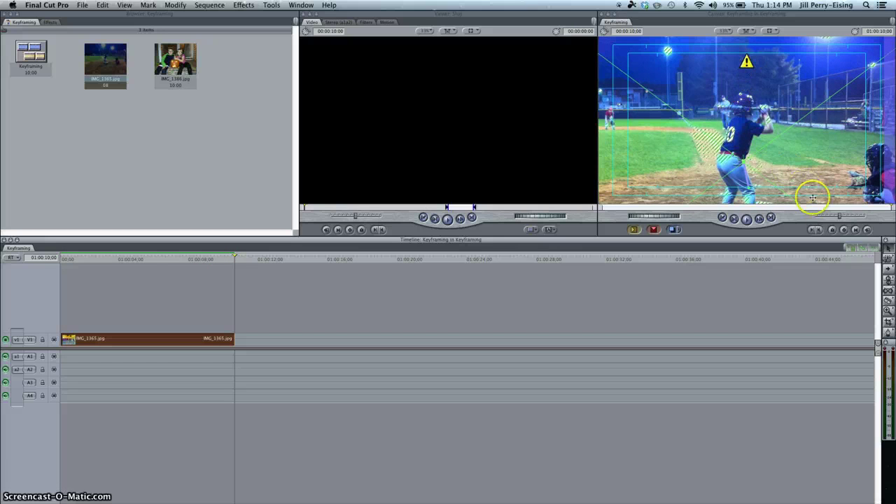
click(845, 228)
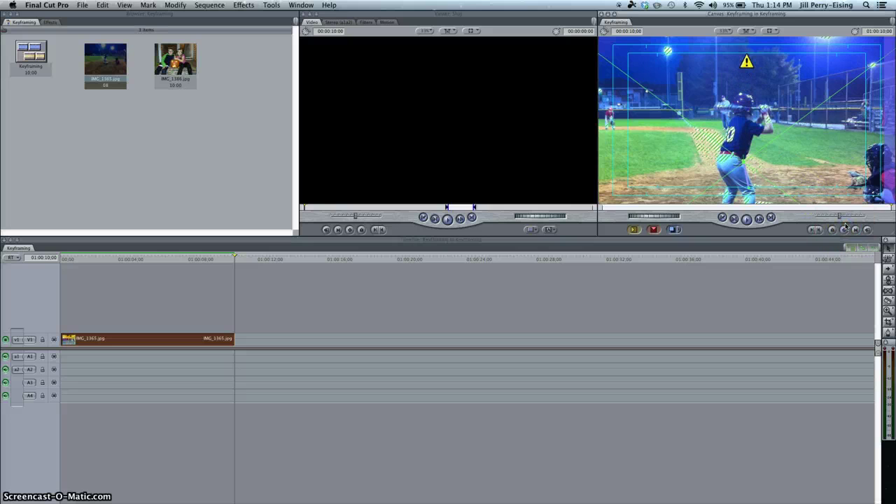